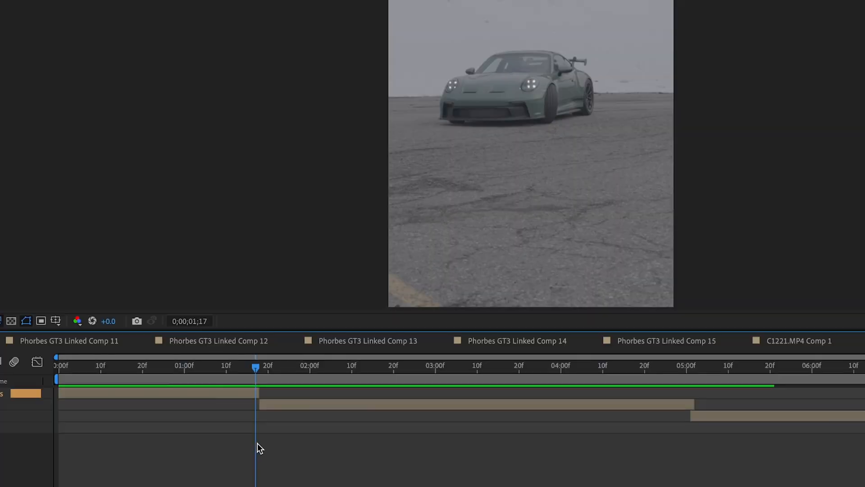
Save the second clip's first frame, at 0;00;01;18, as a PSD still and render it.
key(Page_Down)
key(Page_Down)
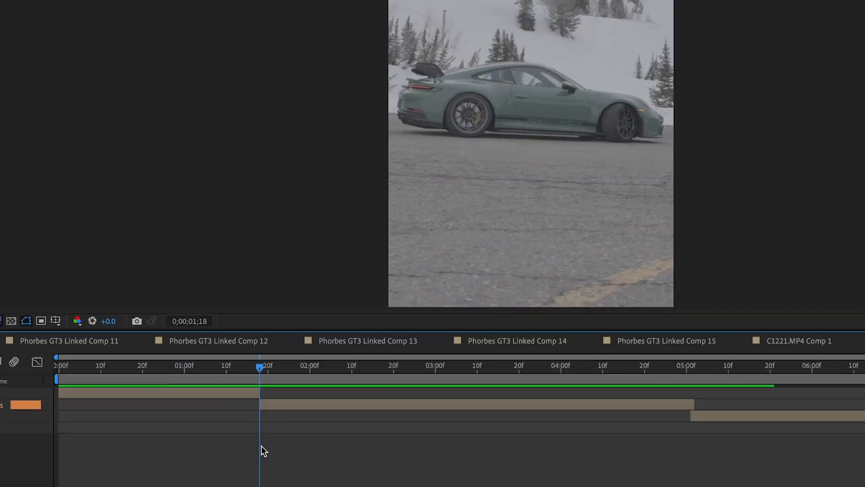
drag(266, 365, 263, 372)
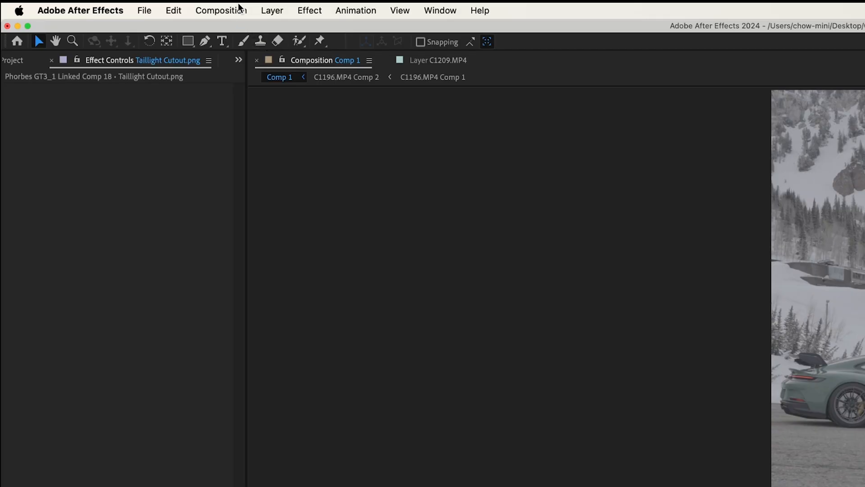
click(240, 7)
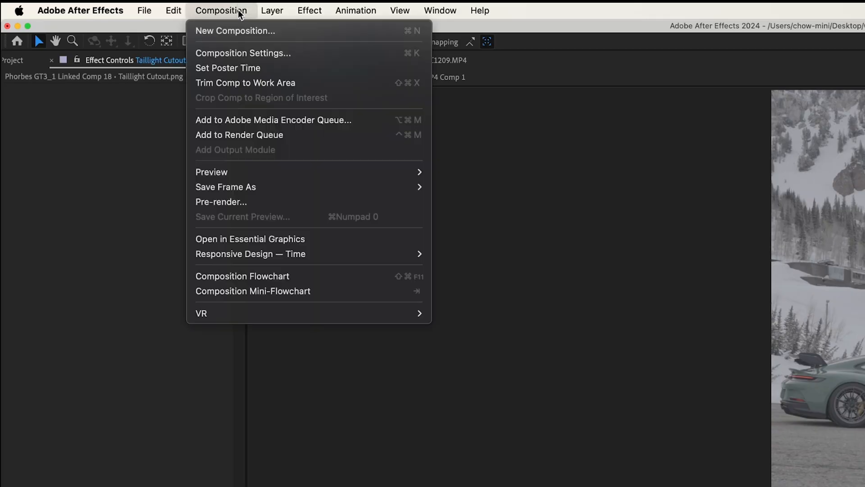
mouse_move(312, 191)
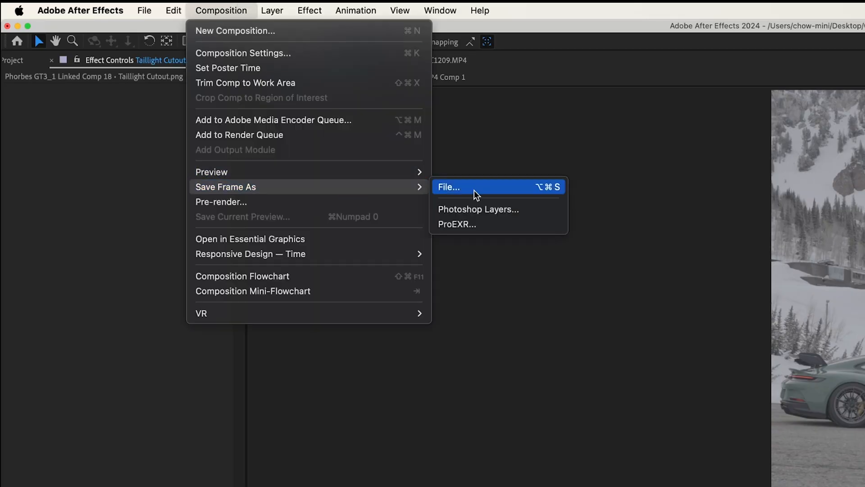
click(474, 192)
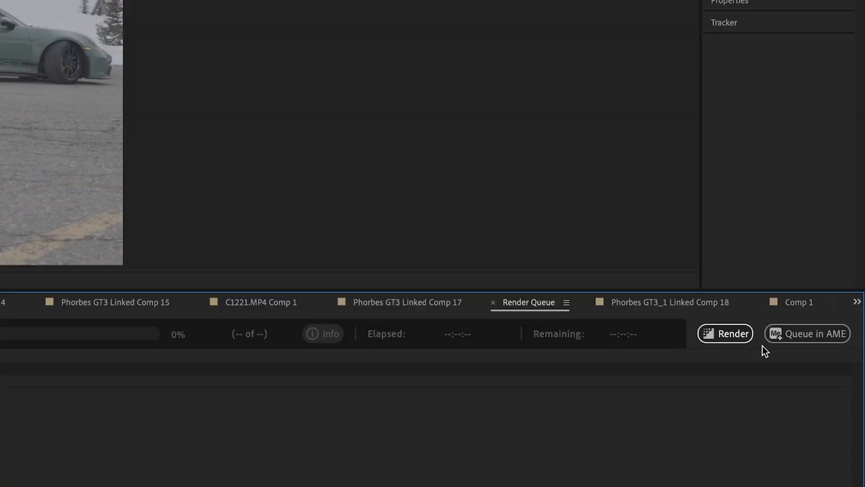
click(738, 339)
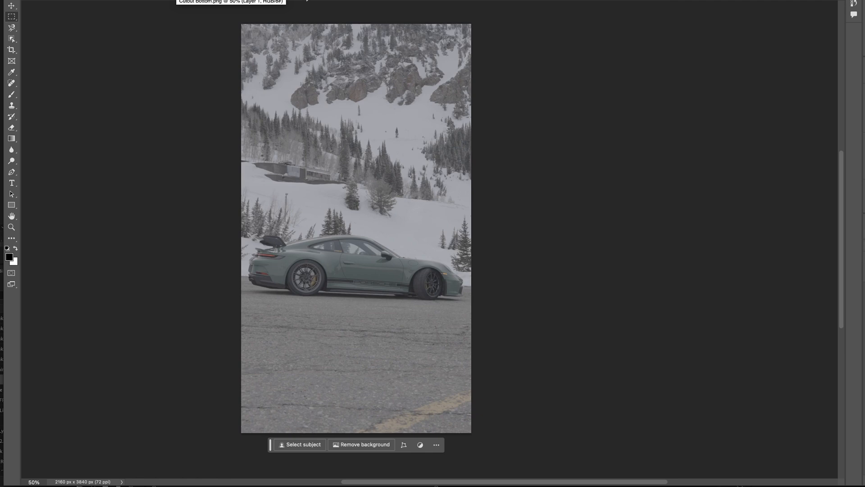
Review the separate Photoshop cutouts of the mountain background, the ground and the wheels.
click(593, 2)
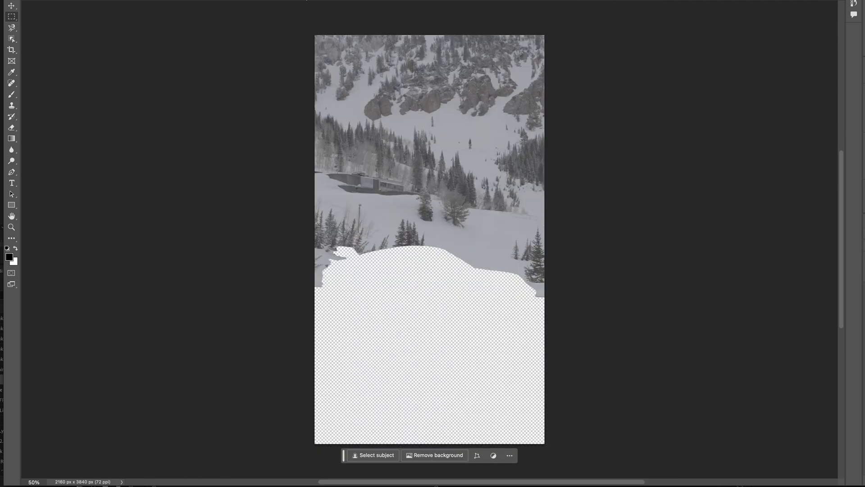
click(283, 1)
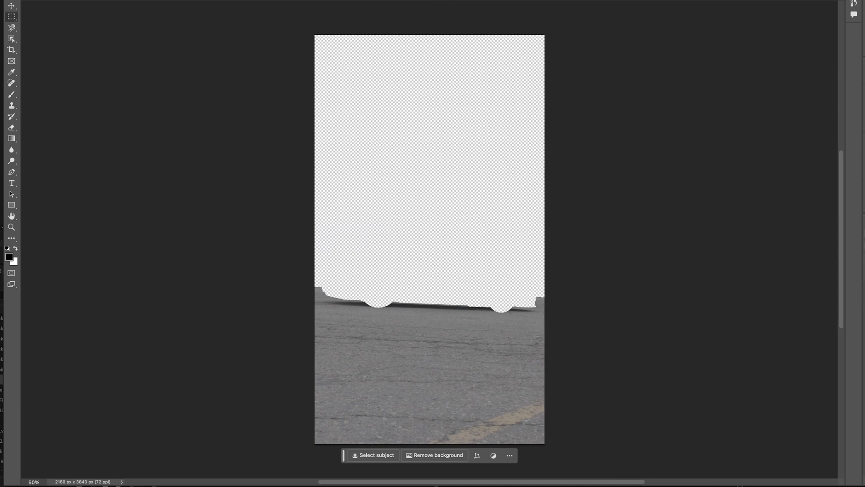
key(ctrl+Tab)
click(315, 1)
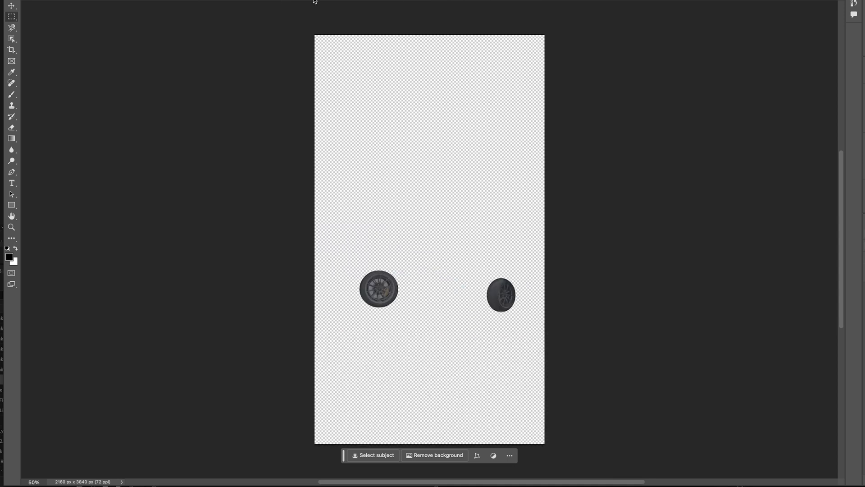
key(ctrl+Tab)
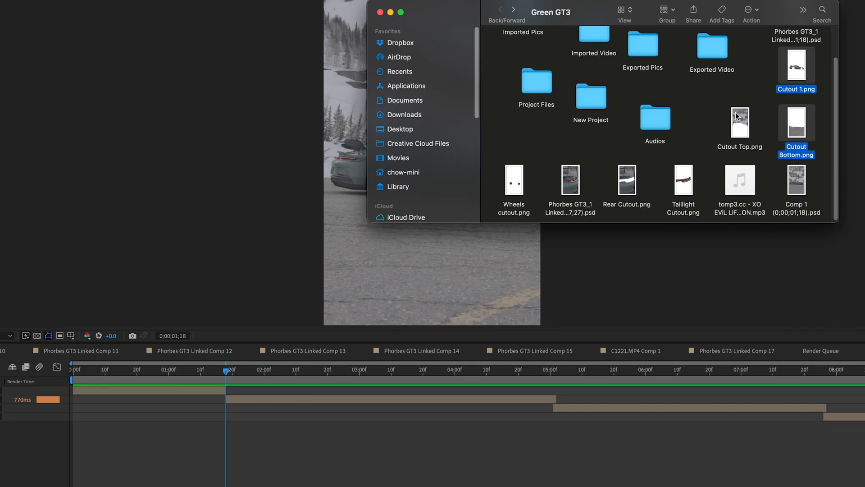
Add Cutout 1.png, Cutout Bottom.png, Cutout Top.png and Wheels cutout.png above the clips, trimmed to run from 0;00;01;02 to the second clip's start.
super+click(740, 124)
super+click(514, 180)
drag(513, 180, 212, 431)
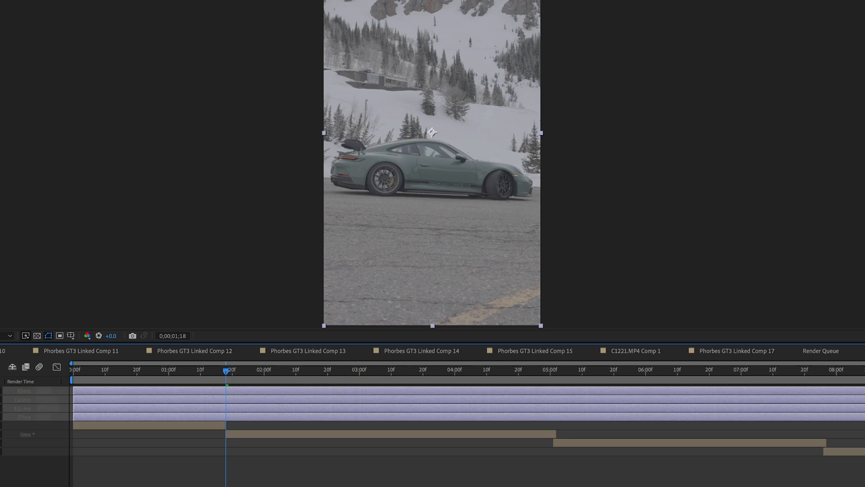
key(alt+bracketright)
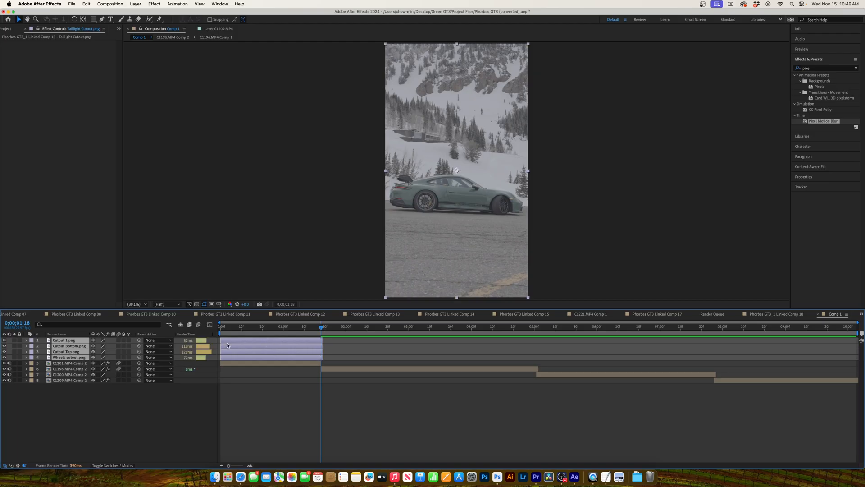
drag(222, 339, 288, 341)
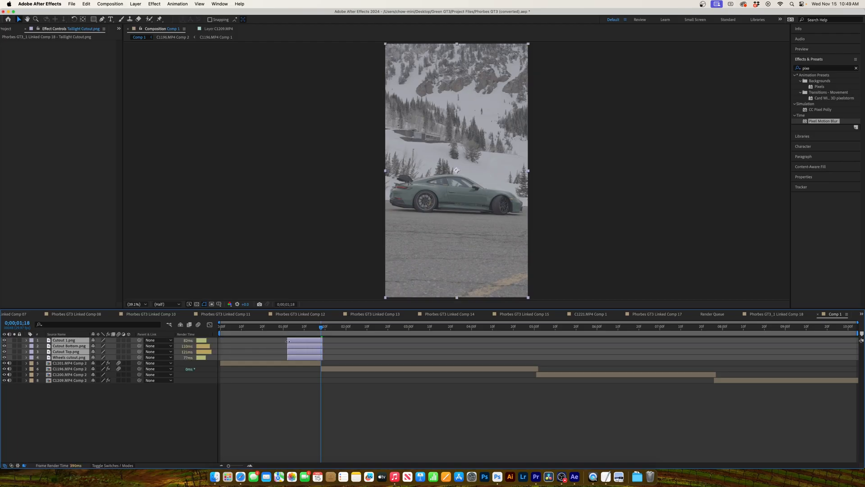
At 0;00;01;19, add Position keyframes to all four cutout layers and a Scale keyframe to Wheels cutout.png.
key(p)
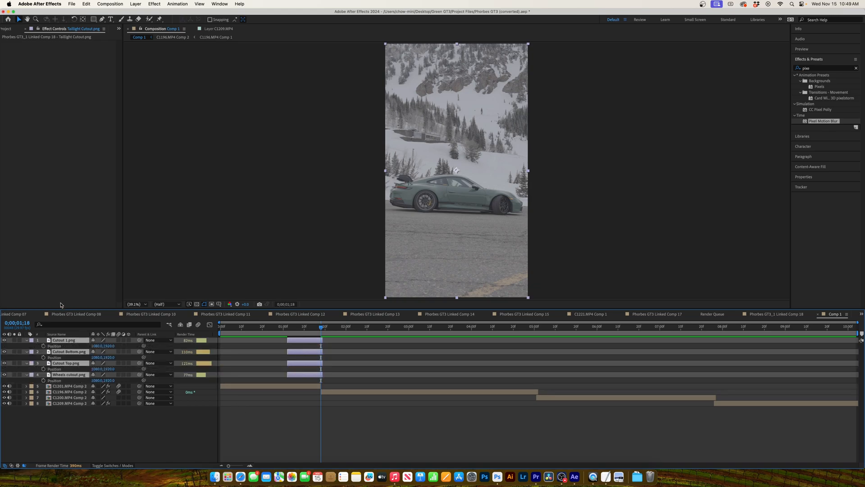
key(Page_Down)
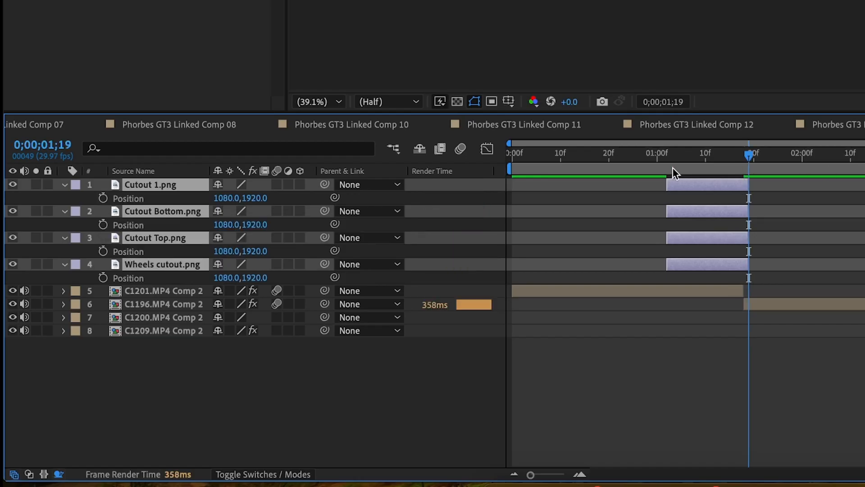
key(alt+shift+p)
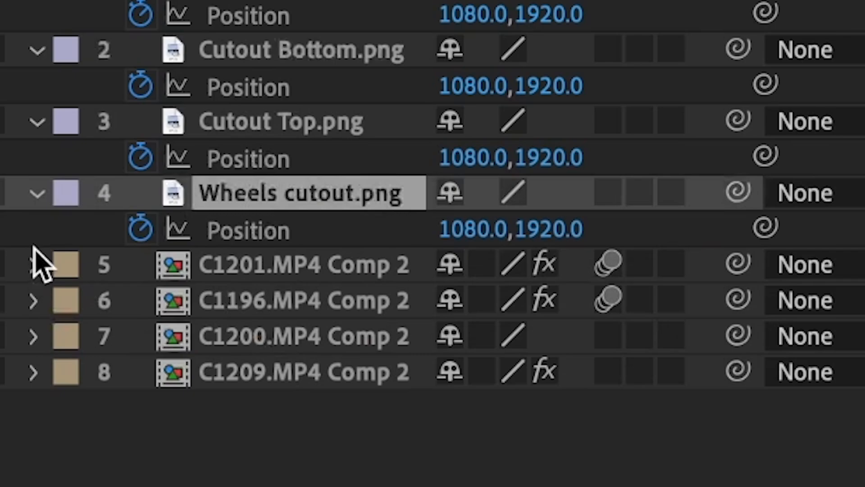
key(s)
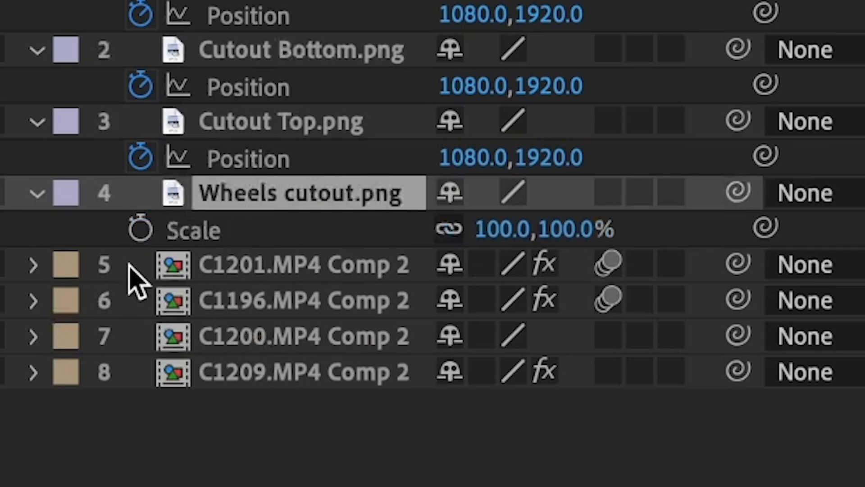
click(140, 230)
At 0;00;01;02, set the horizontal position of Cutout 1.png to -2000.
drag(322, 335, 288, 336)
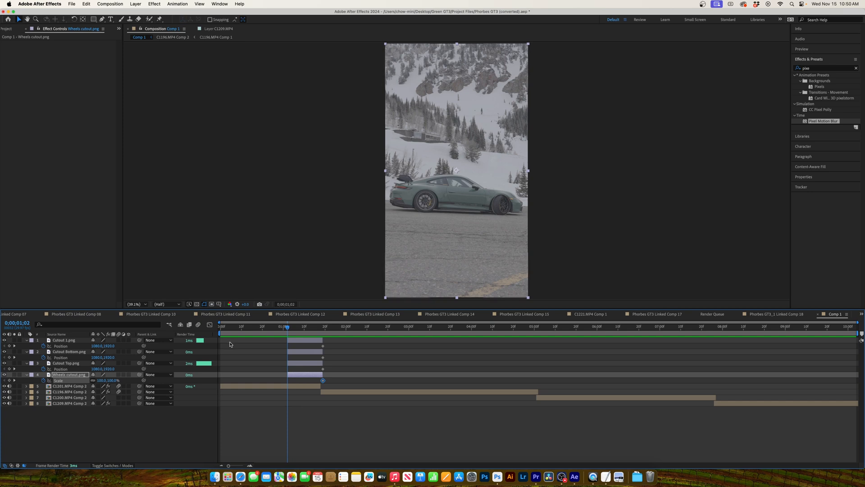
drag(96, 346, 97, 351)
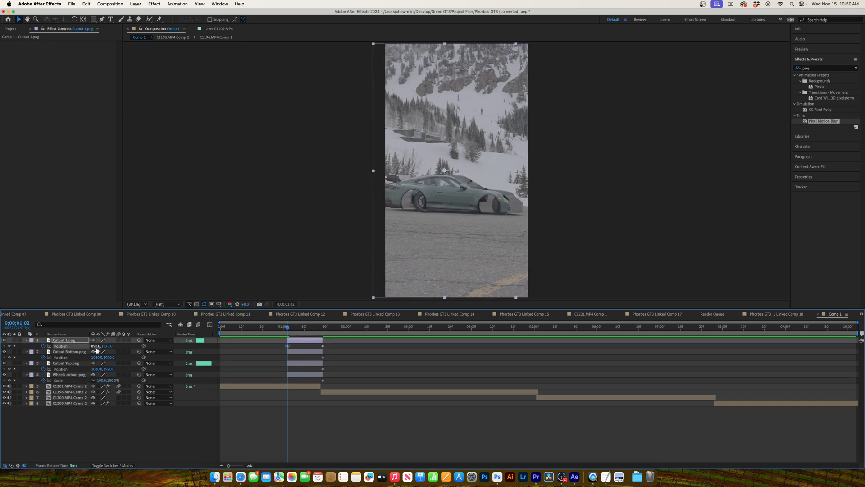
text(-2000)
key(Return)
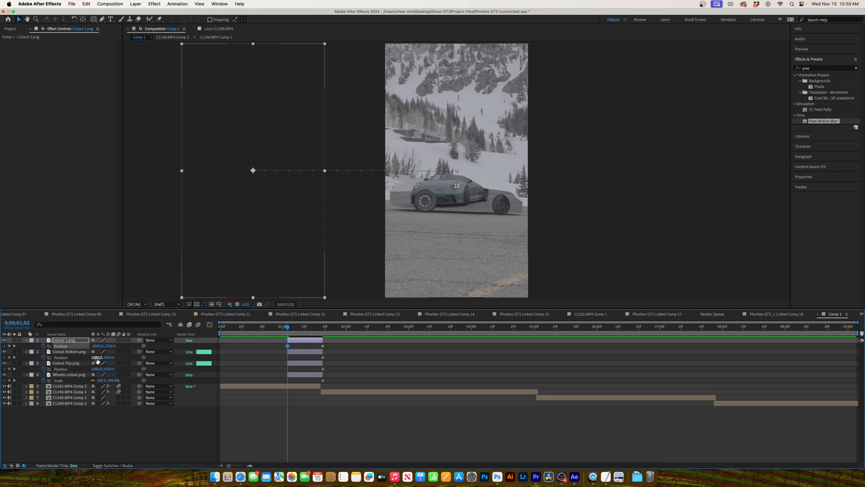
Set the vertical position of Cutout Bottom.png to 4177 and of Cutout Top.png to -1500 at the same frame.
text(4177)
key(Return)
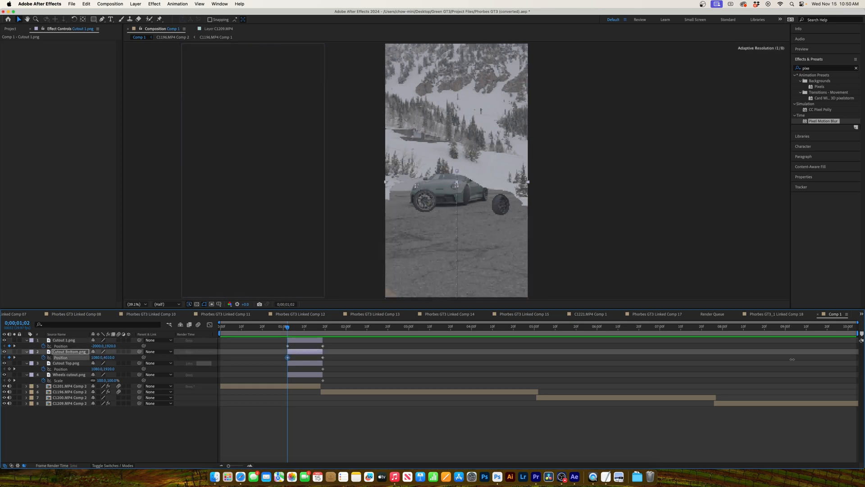
drag(114, 369, 110, 369)
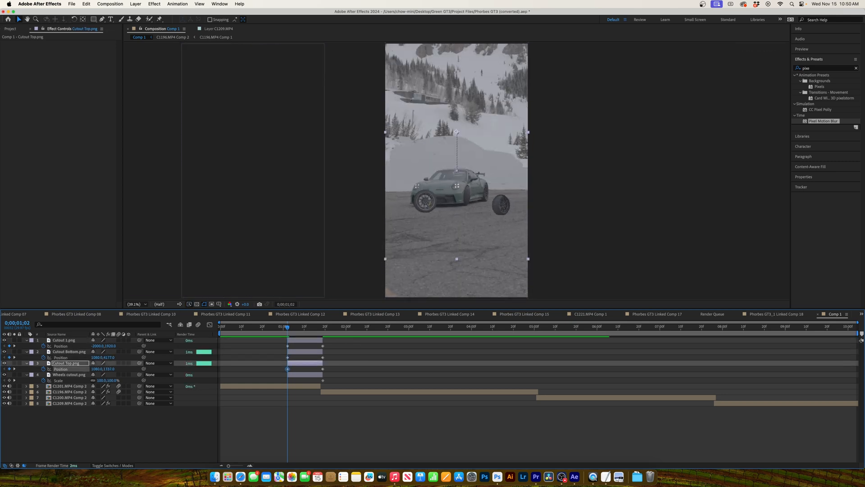
text(-1500)
key(Return)
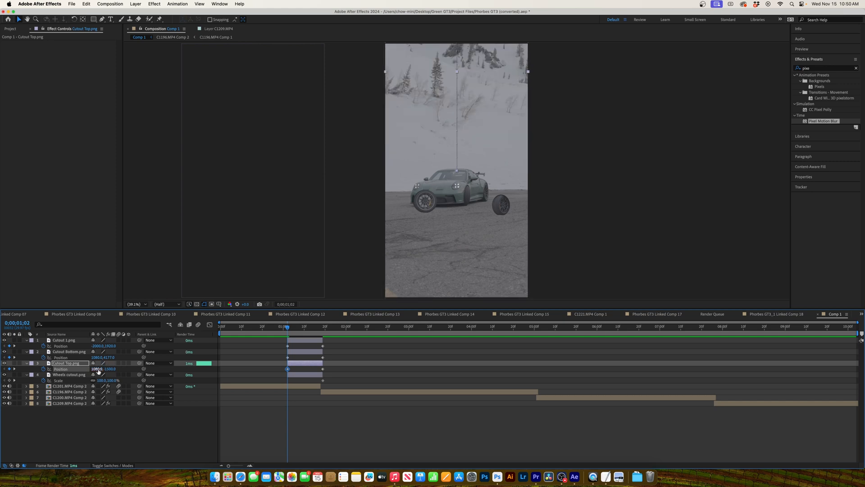
Scale Wheels cutout.png to 471% and set its vertical position to 1369 at 0;00;01;02.
drag(101, 381, 232, 390)
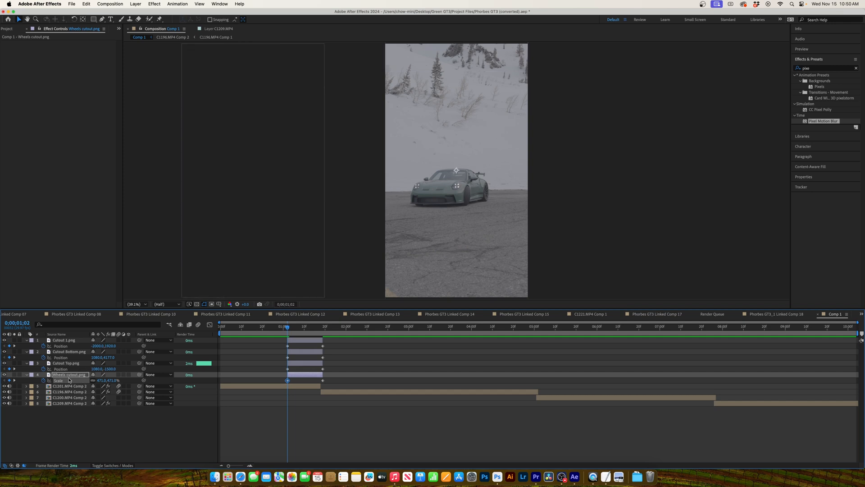
click(27, 375)
click(26, 375)
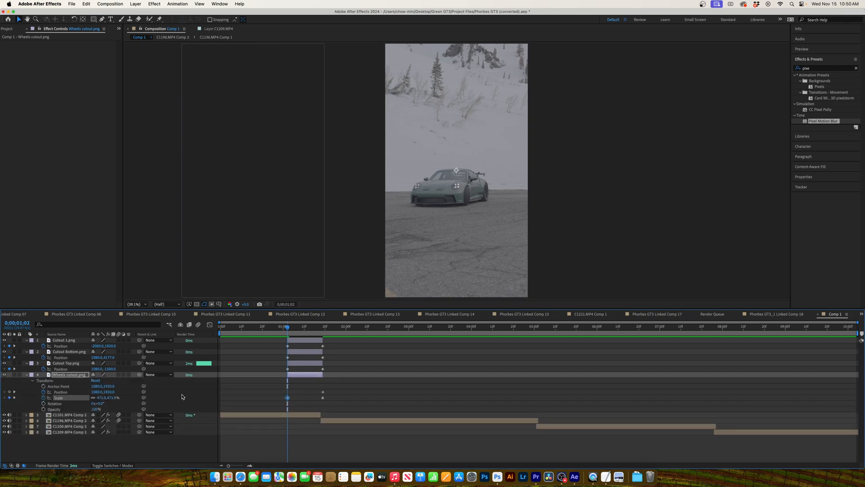
drag(113, 391, 92, 392)
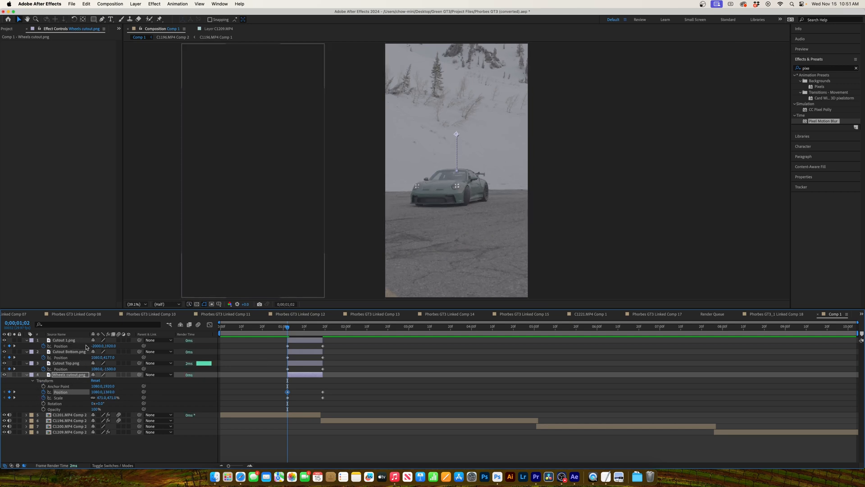
Delay the starting Position keyframes of Cutout Bottom.png to about 0;00;01;05 and Cutout Top.png to about 0;00;01;10.
click(288, 346)
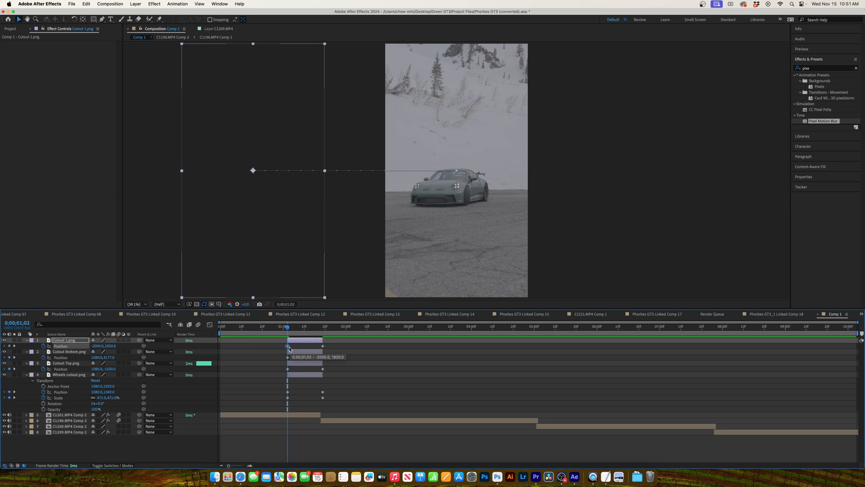
click(288, 358)
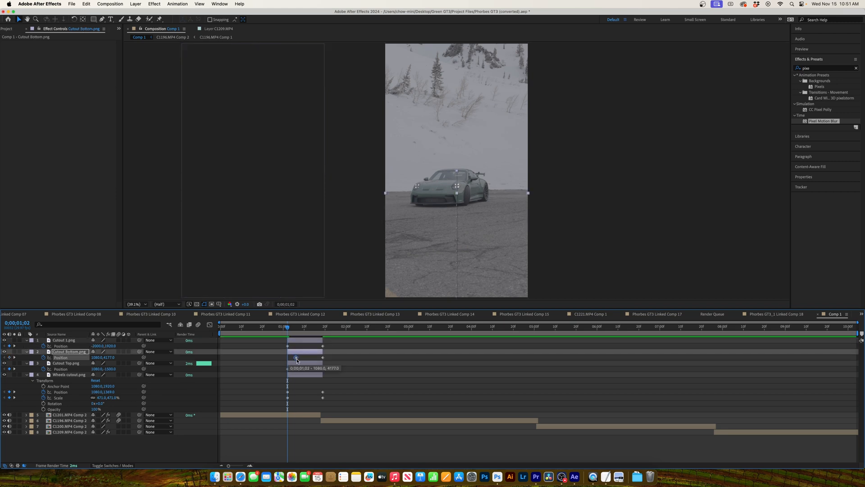
drag(287, 369, 305, 369)
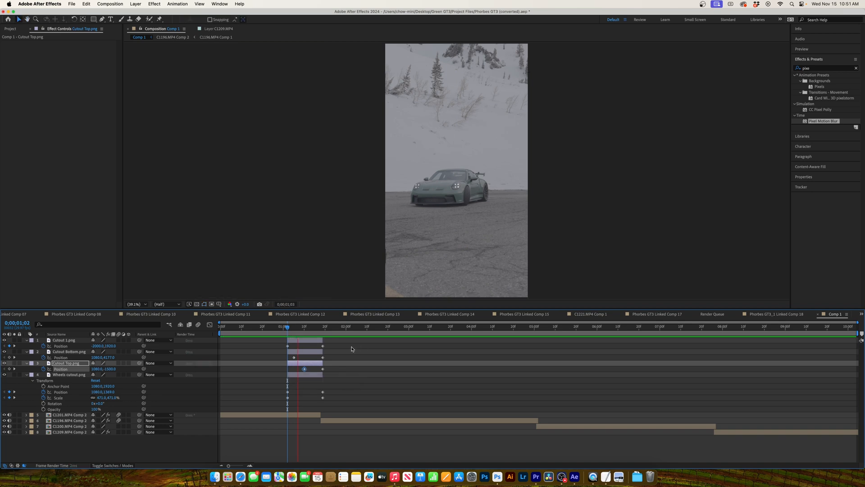
Reshape Cutout 1.png's Position speed graph into a sharp early peak with a long ease-out, and preview the motion.
click(296, 340)
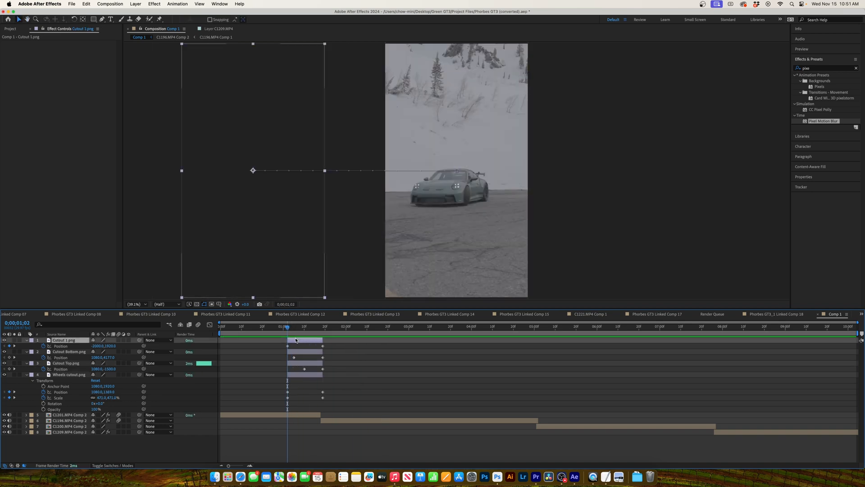
click(209, 324)
drag(286, 444, 287, 446)
key(space)
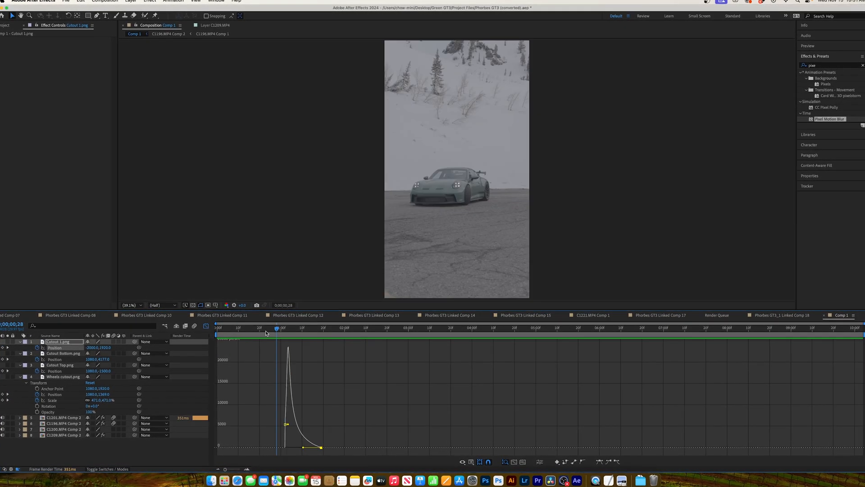
Shape Cutout Bottom.png's Position speed graph into a sharp peak near the middle and preview the result.
click(57, 358)
drag(372, 355, 302, 428)
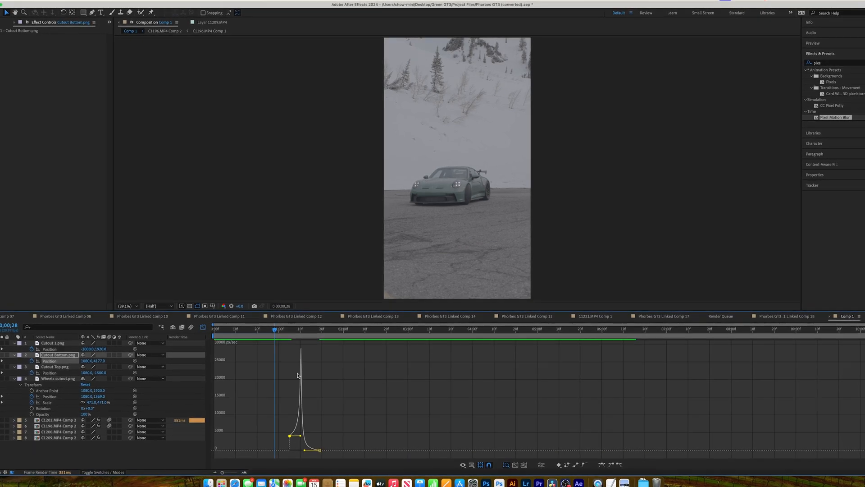
key(space)
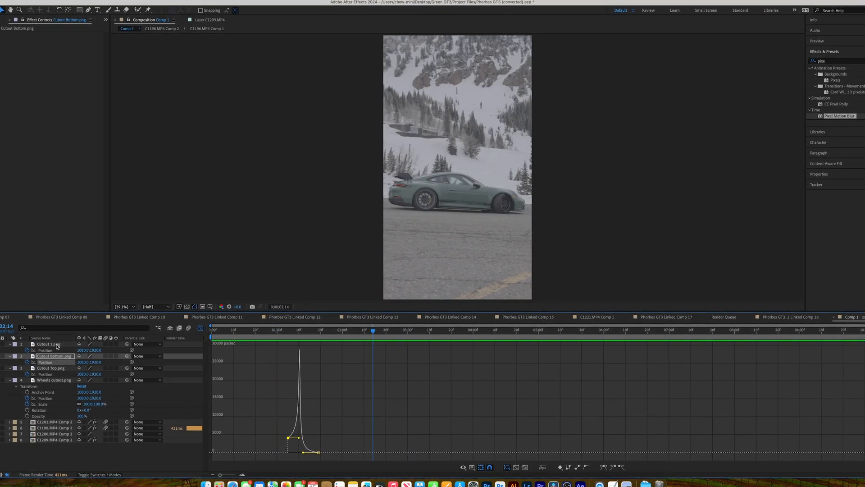
Shape Cutout Top.png's Position speed graph into a slow start with a sharp peak at the end, and check the motion.
click(48, 374)
drag(366, 366, 302, 398)
click(288, 332)
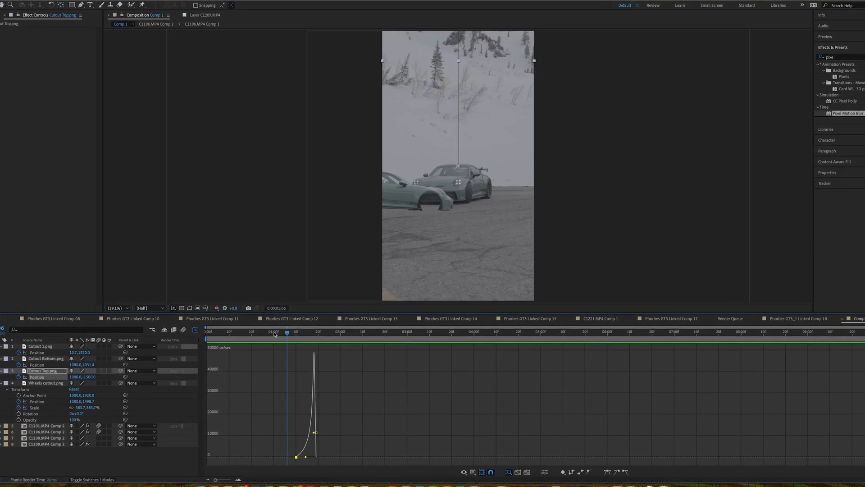
click(269, 334)
key(Page_Up)
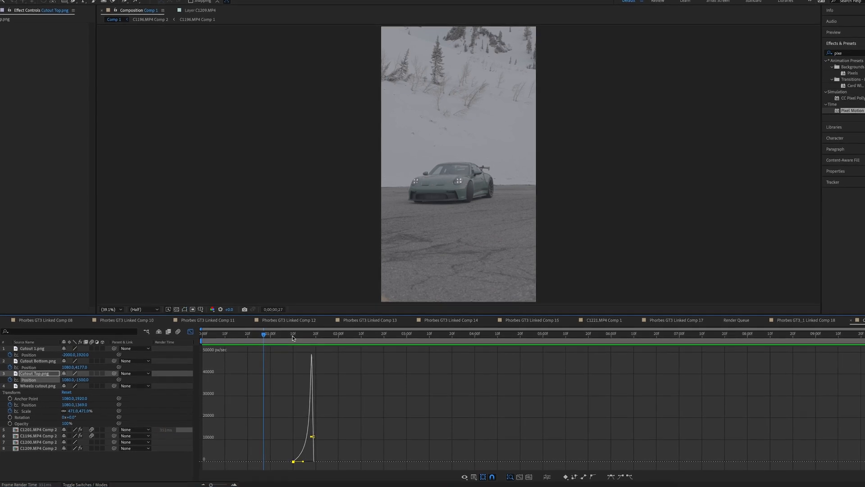
Preview the transition, and move the Wheels cutout.png layer to the top of the layer stack.
drag(292, 338, 266, 340)
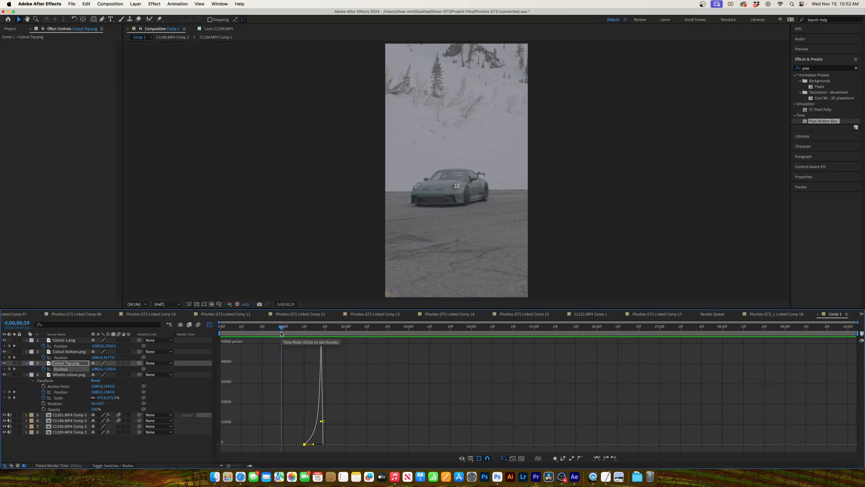
key(space)
key(space)
drag(281, 333, 278, 332)
drag(75, 375, 83, 338)
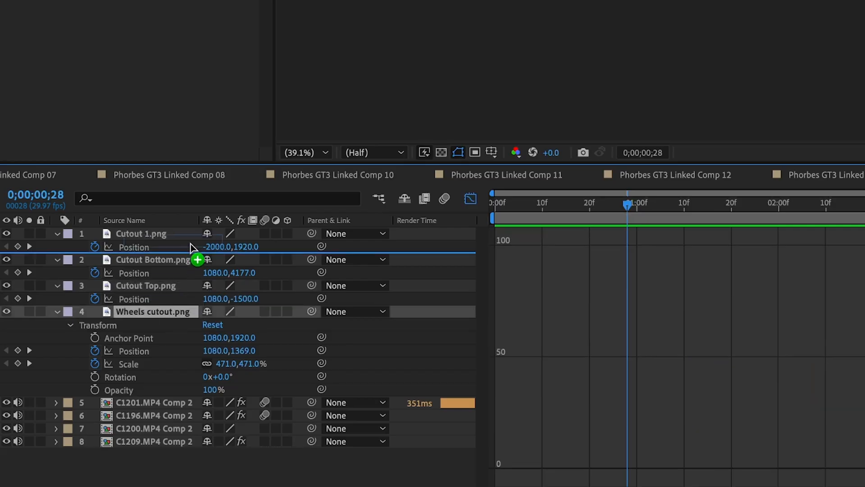
drag(188, 234, 185, 231)
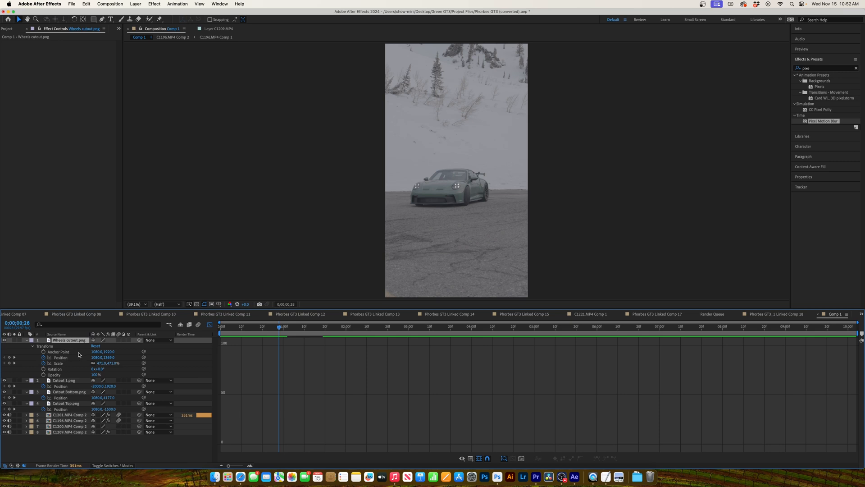
Reshape Wheels cutout.png's Position and Scale speed graphs into sharp early peaks with a long ease-out.
click(62, 358)
click(321, 346)
drag(322, 346, 305, 444)
click(291, 420)
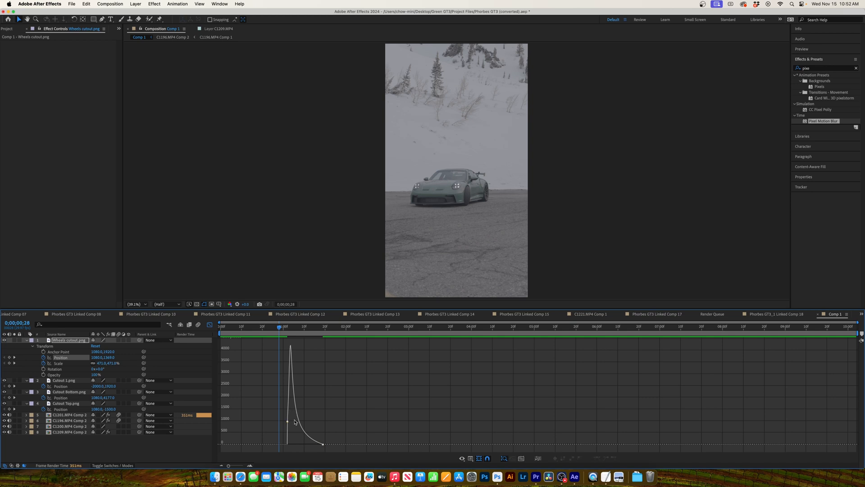
click(288, 422)
drag(291, 422, 288, 442)
click(58, 363)
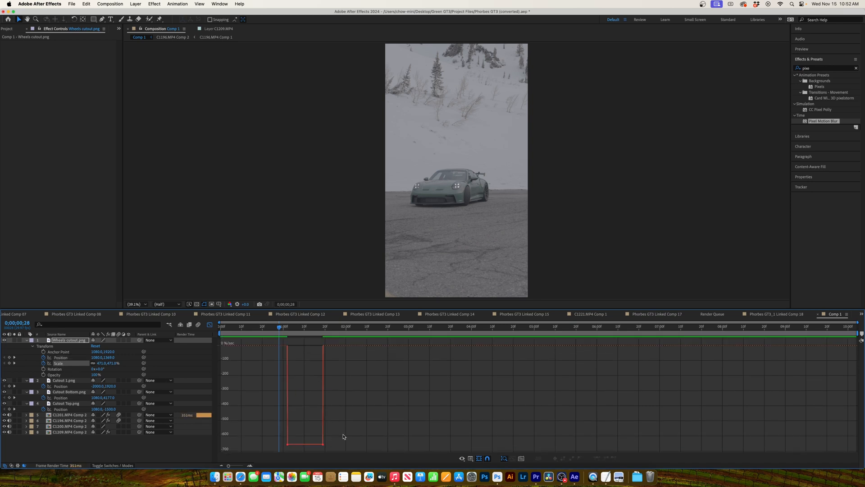
drag(324, 444, 281, 345)
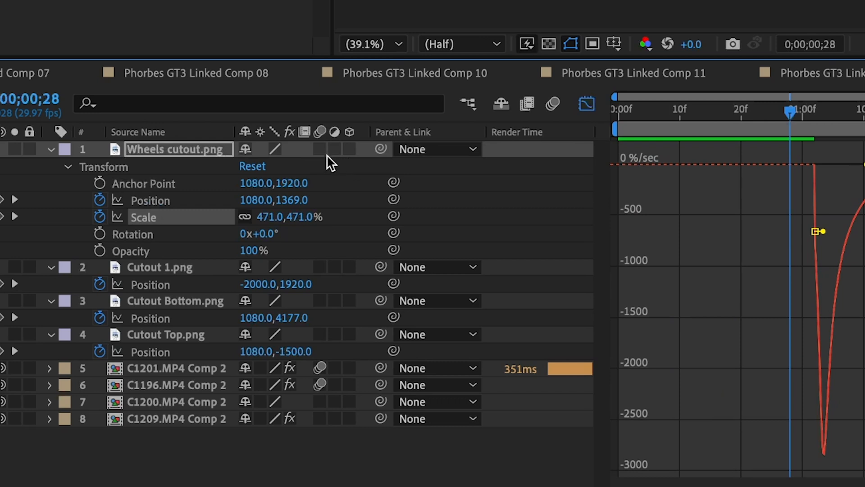
Enable motion blur on Wheels cutout.png and the three other cutout layers, and preview the transition.
click(320, 149)
click(321, 300)
click(321, 335)
key(space)
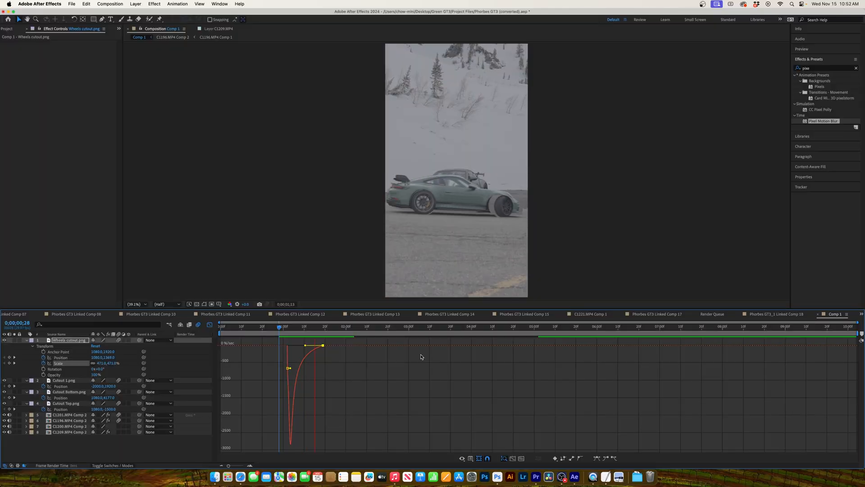
key(space)
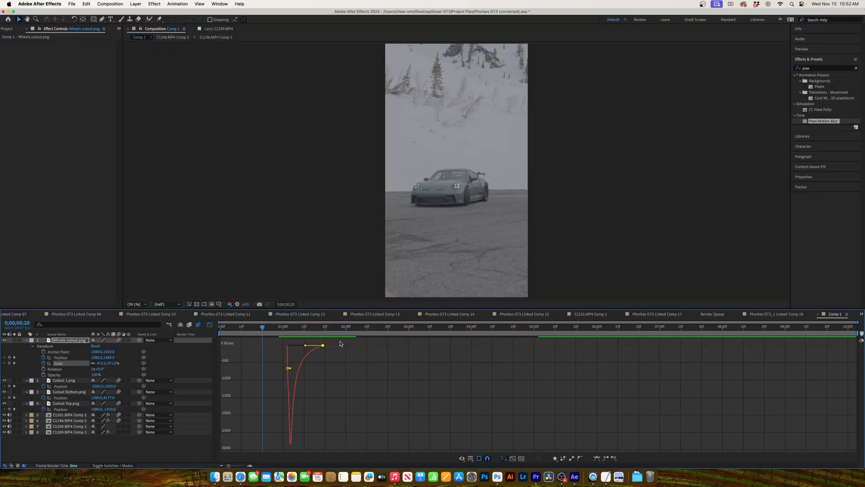
key(space)
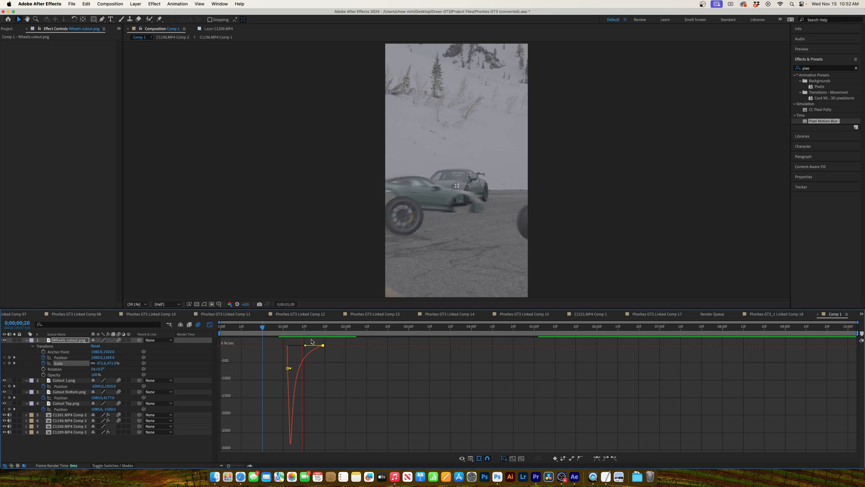
click(281, 329)
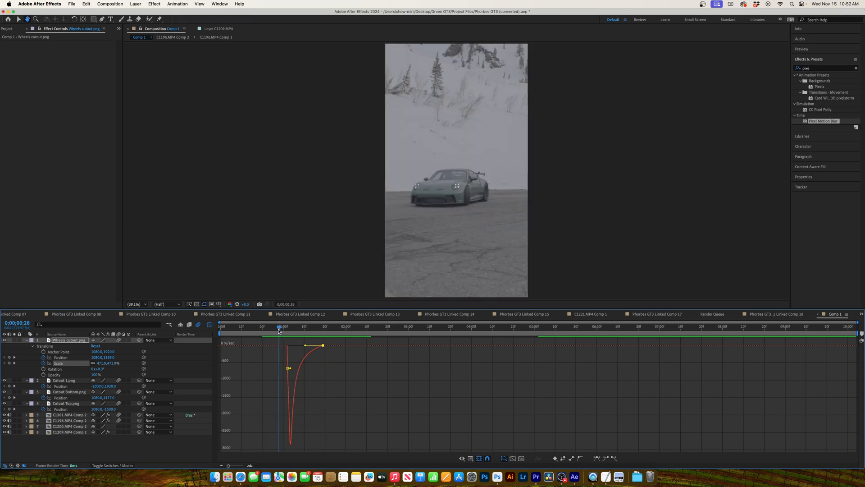
key(space)
click(275, 329)
drag(275, 332, 310, 337)
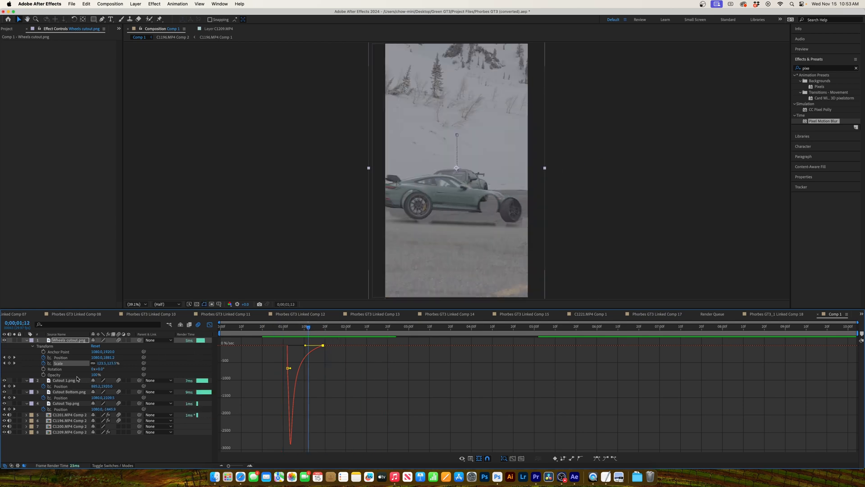
Soften the ease of Cutout Top.png's Position speed graph so it rises more gradually, and preview the motion.
click(63, 409)
drag(313, 444, 310, 444)
key(space)
click(294, 329)
key(space)
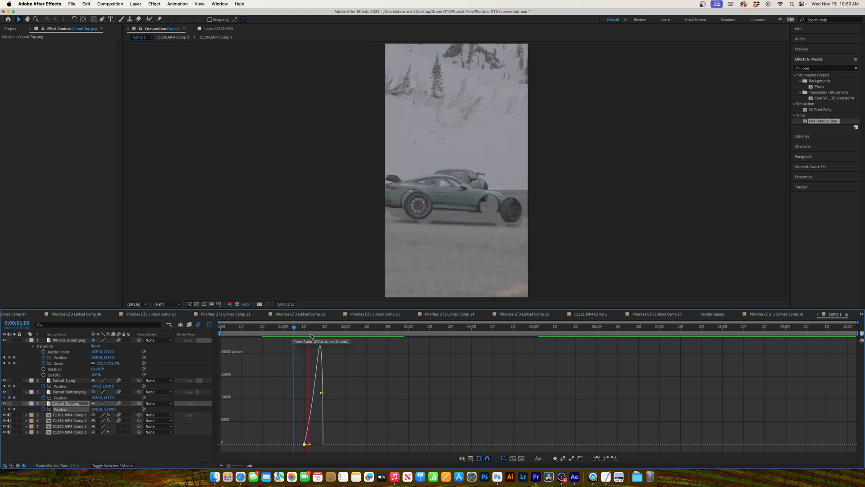
key(space)
drag(321, 393, 315, 392)
click(300, 332)
key(space)
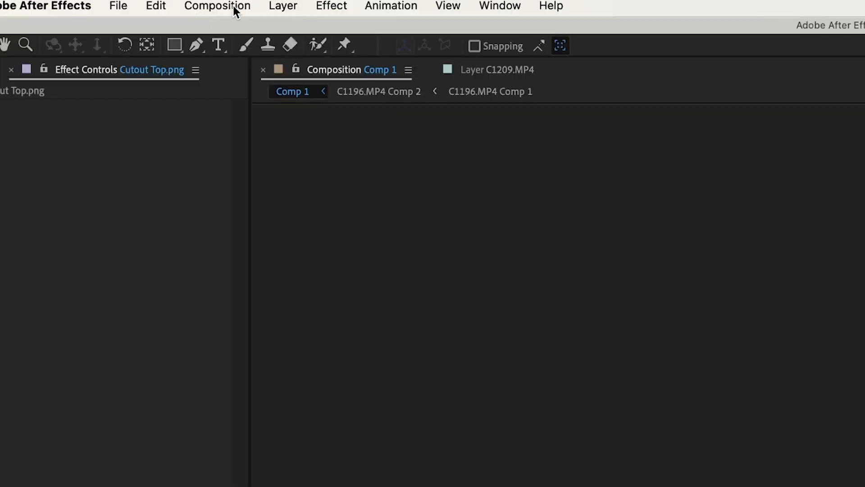
Save the taillight clip's first frame as a Photoshop file and erase unwanted areas in Photoshop to make the rear and taillight cutouts.
click(116, 4)
mouse_move(207, 92)
click(532, 235)
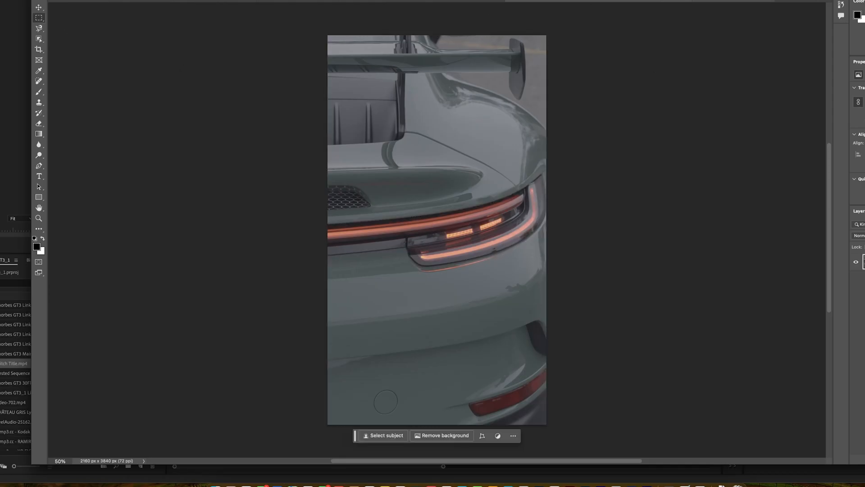
key(Delete)
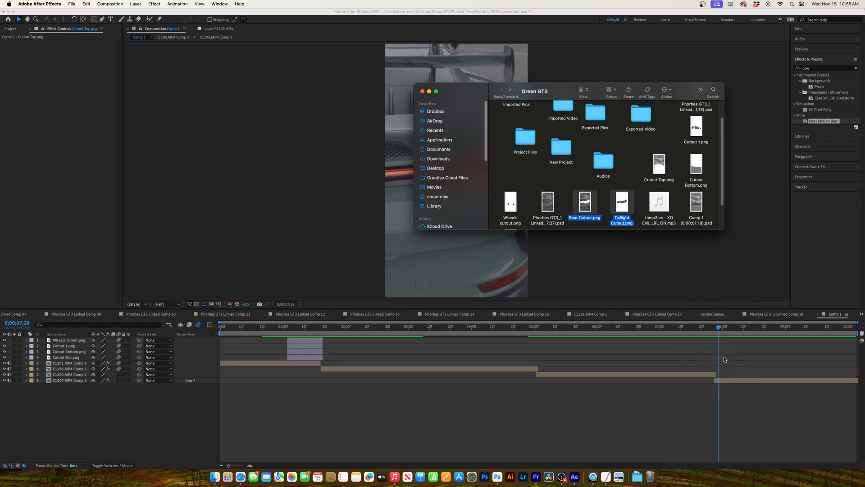
Add Rear Cutout.png and Taillight Cutout.png to Comp 1 in After Effects, and trim both to about 0;00;07;18 through 0;00;07;28.
key(Return)
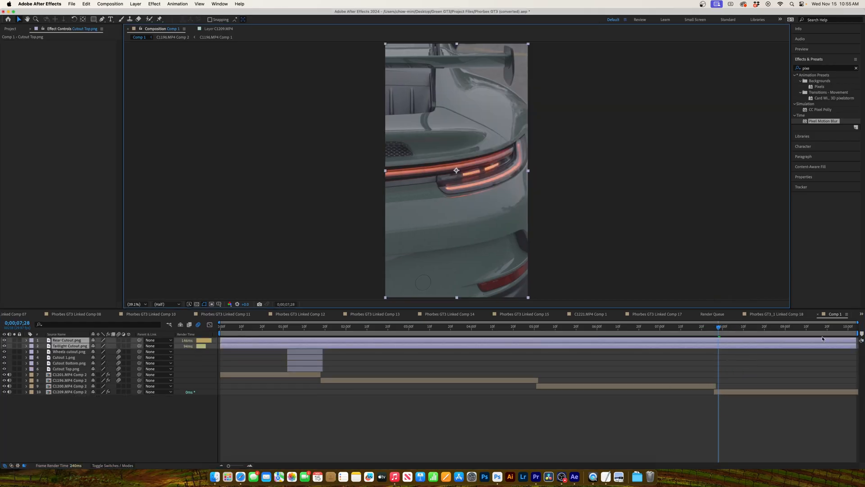
drag(718, 340, 719, 340)
drag(221, 340, 698, 340)
drag(711, 329, 708, 329)
key(space)
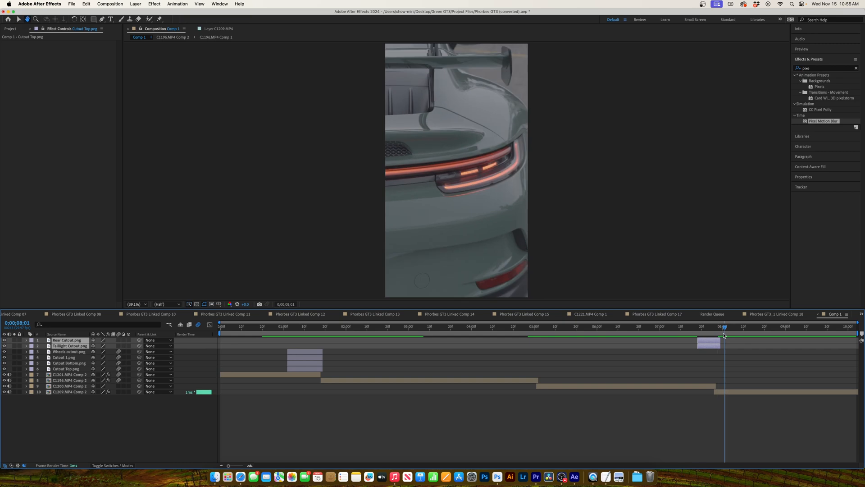
key(space)
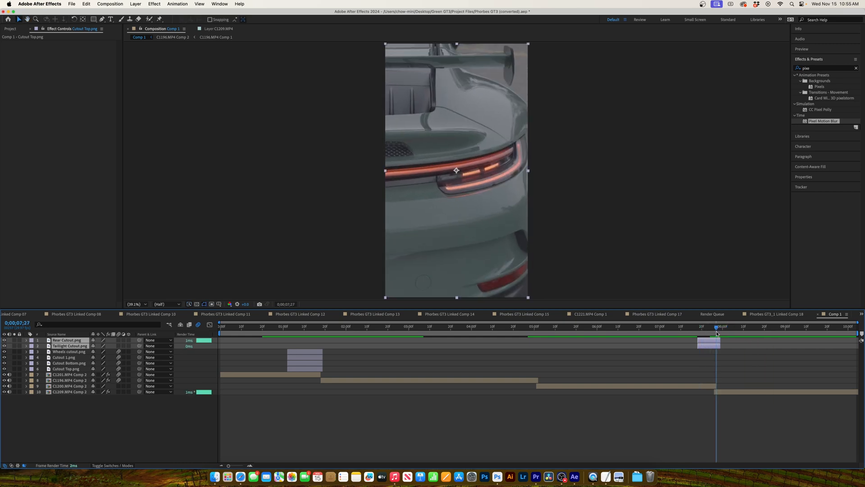
Animate Rear Cutout.png's Opacity from 0% at 0;00;07;18 to 100% at 0;00;07;28.
key(t)
click(26, 351)
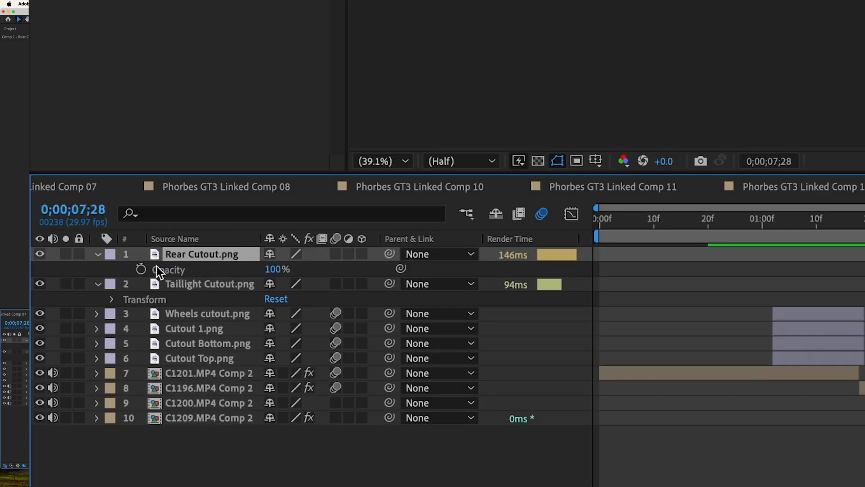
click(141, 268)
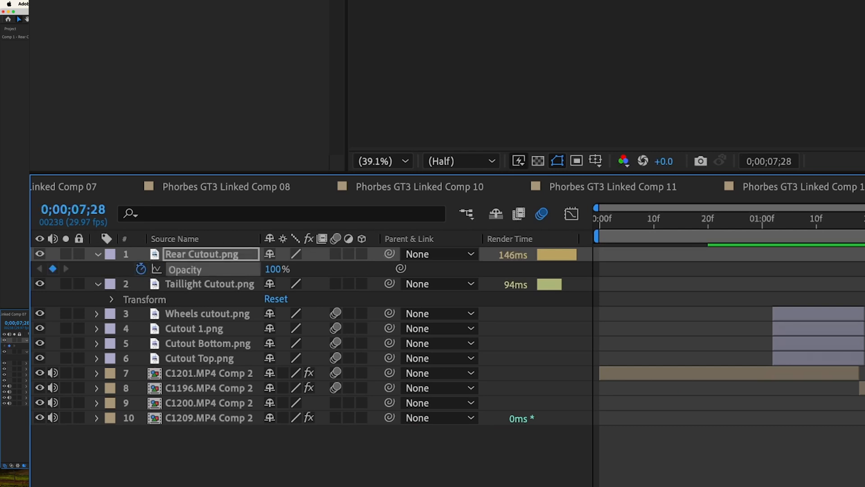
drag(719, 329, 700, 330)
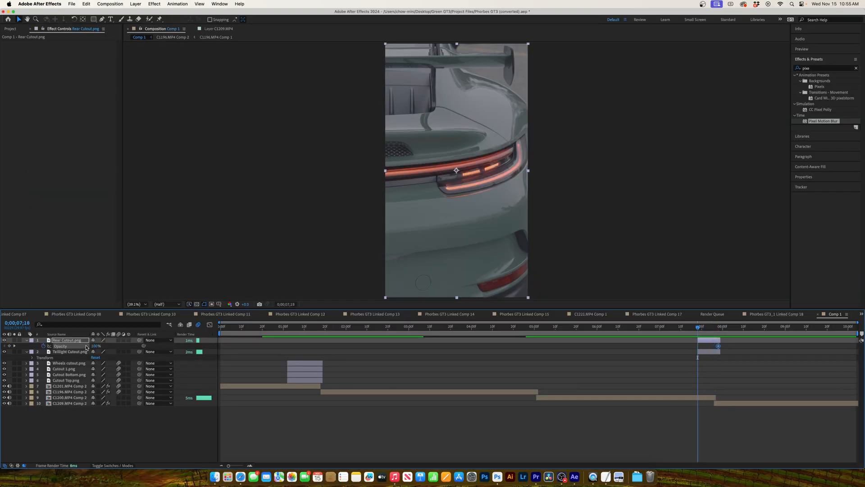
drag(77, 347, 2, 341)
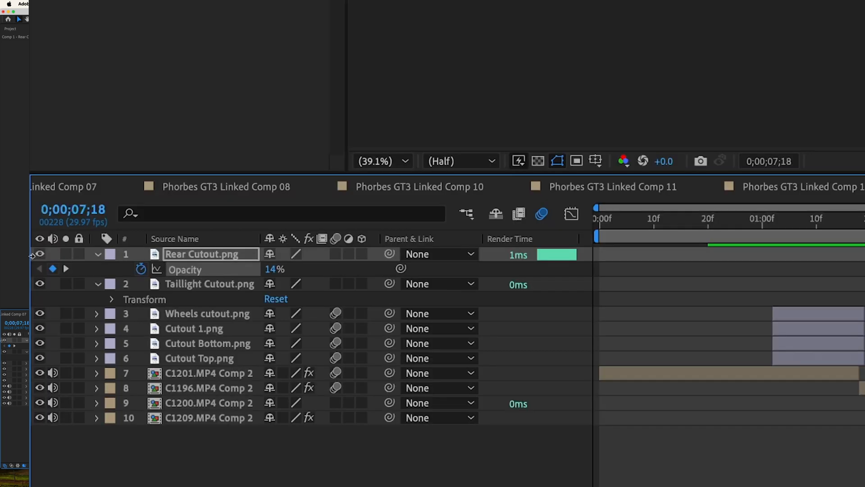
click(265, 270)
text(0)
key(Return)
Draw a rectangular mask on Taillight Cutout.png just outside the frame's left edge, feather it 71 pixels, and keyframe its Mask Path at 0;00;07;18.
click(199, 287)
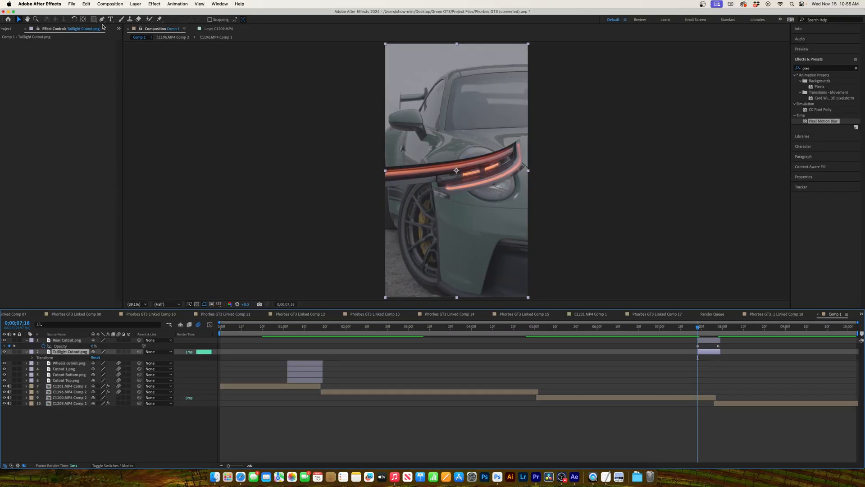
click(93, 19)
drag(248, 127, 383, 232)
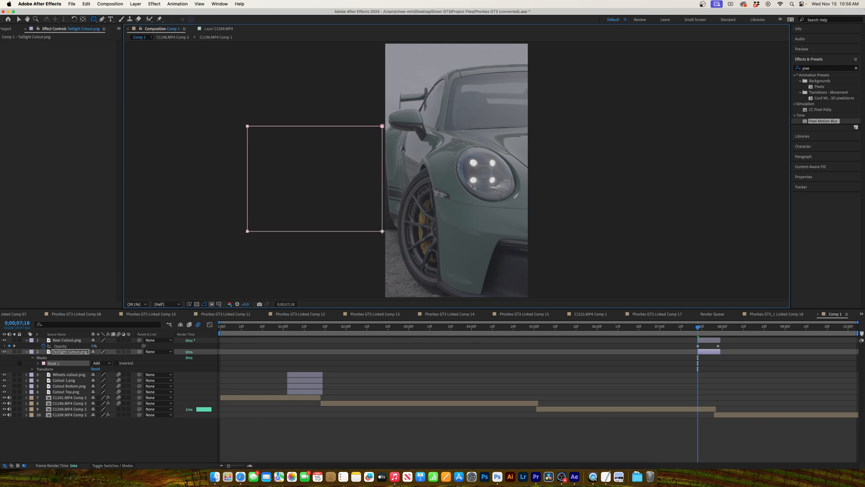
click(38, 363)
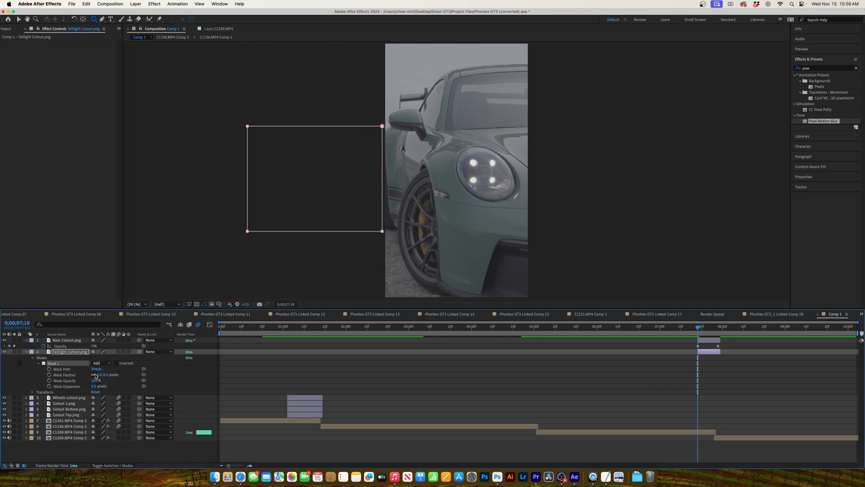
click(19, 19)
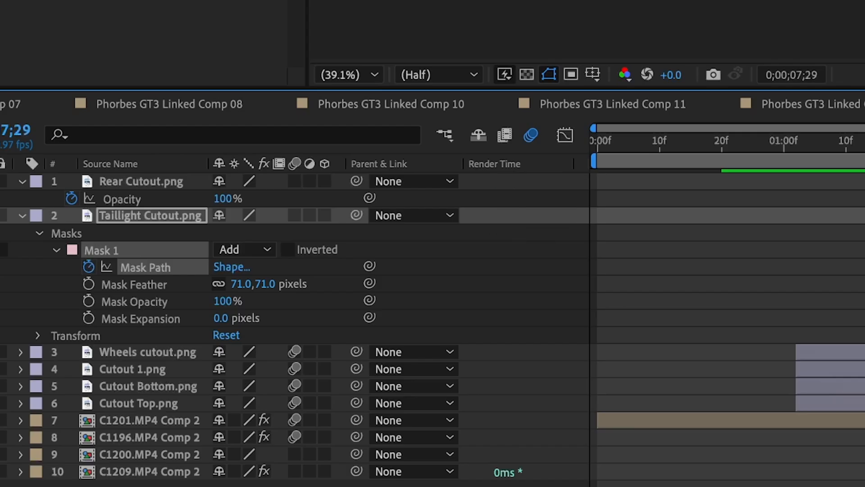
Move and reshape Taillight Cutout.png's mask at 0;00;07;28 so that it covers the whole taillight.
key(Page_Up)
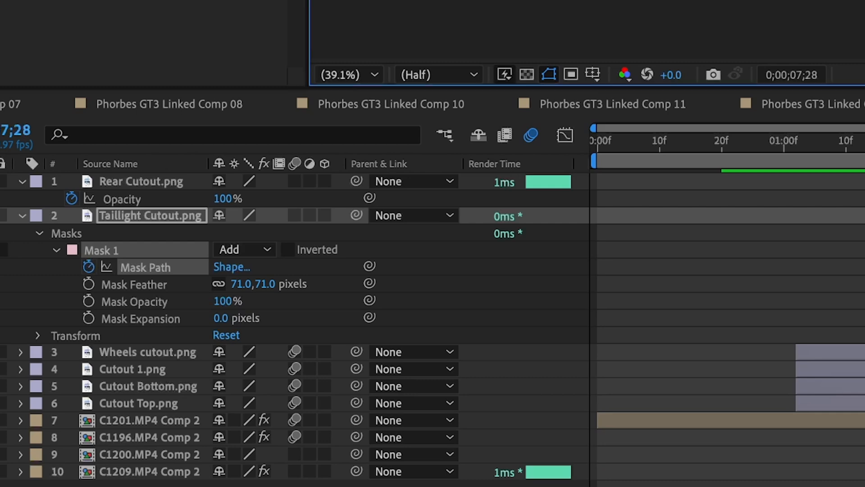
double_click(495, 218)
drag(496, 219, 469, 215)
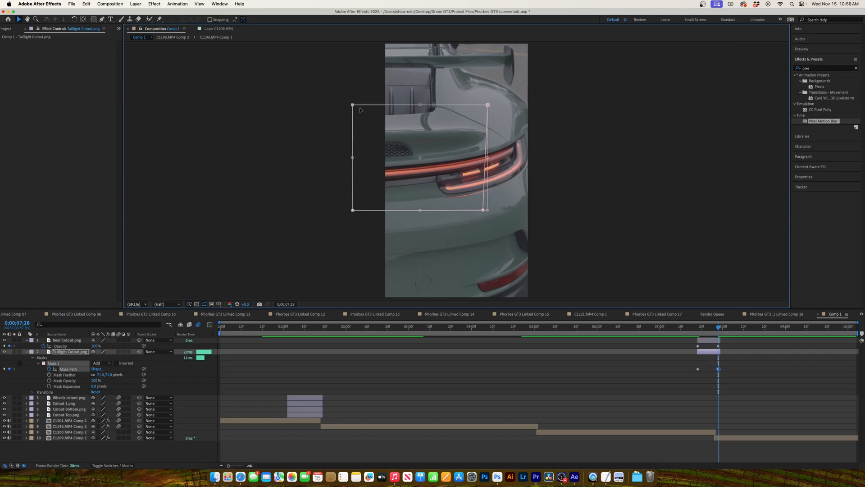
drag(333, 105, 309, 109)
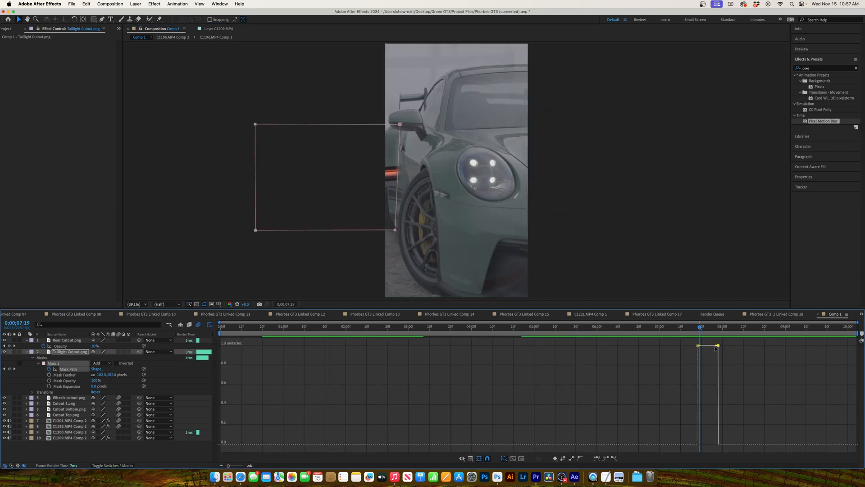
Reshape the taillight mask's Mask Path speed graph into a sharp early peak with an ease-out, and preview the reveal.
drag(716, 346, 709, 444)
click(691, 328)
key(space)
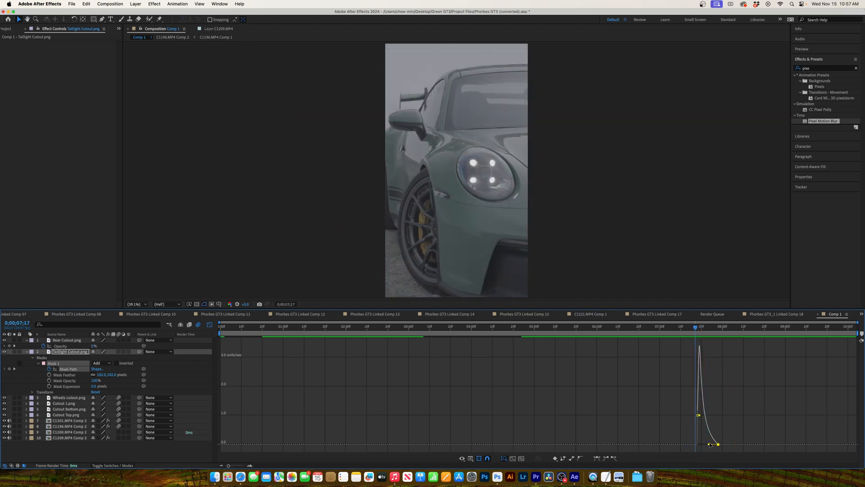
Reshape Rear Cutout.png's Opacity speed graph into a slow start with a sharp peak at the end, and preview the transition.
click(67, 346)
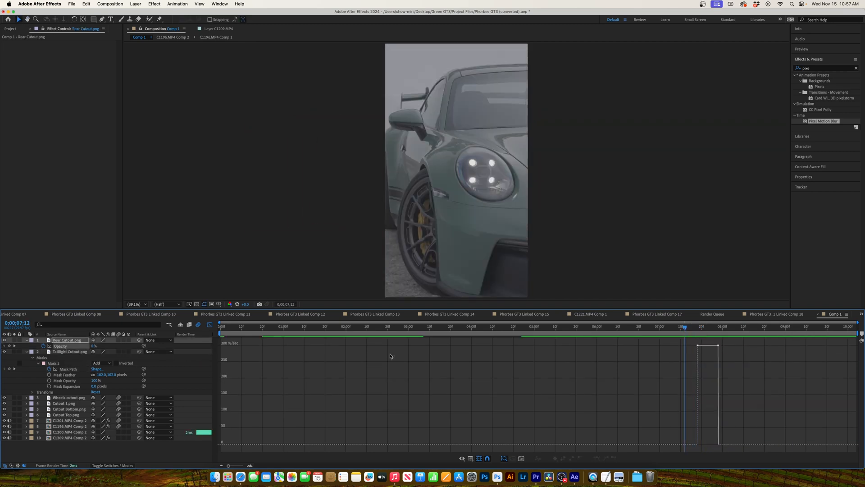
drag(701, 347, 708, 399)
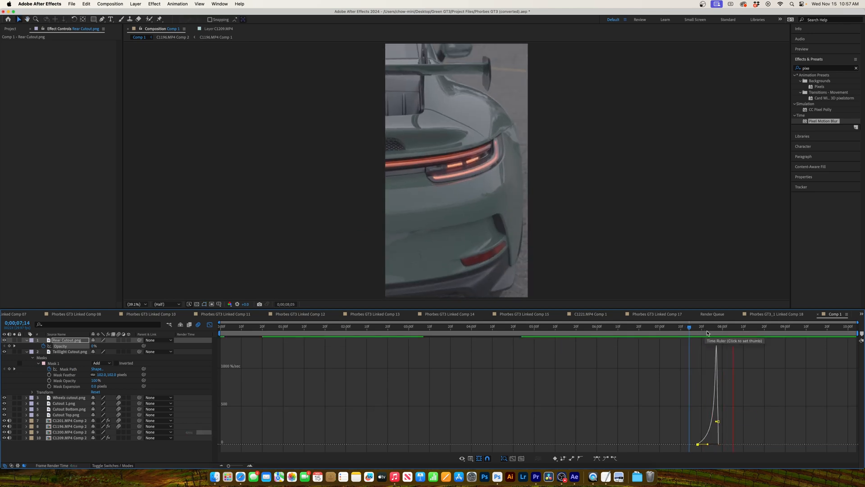
click(691, 329)
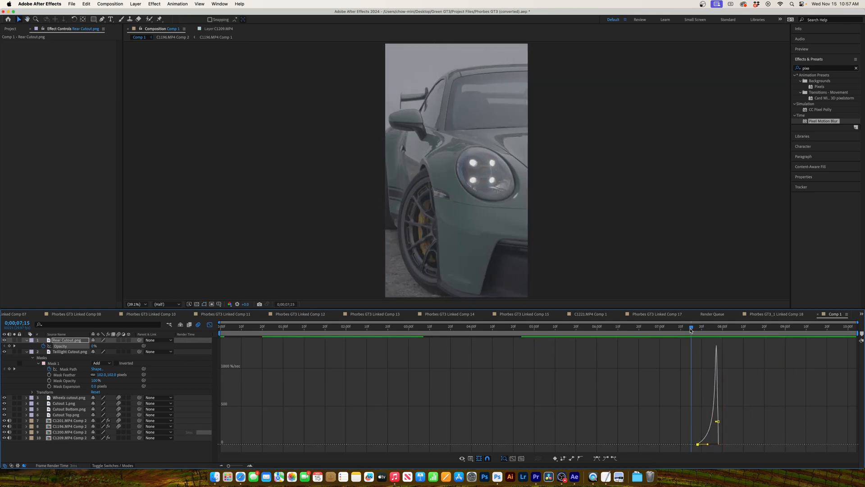
key(space)
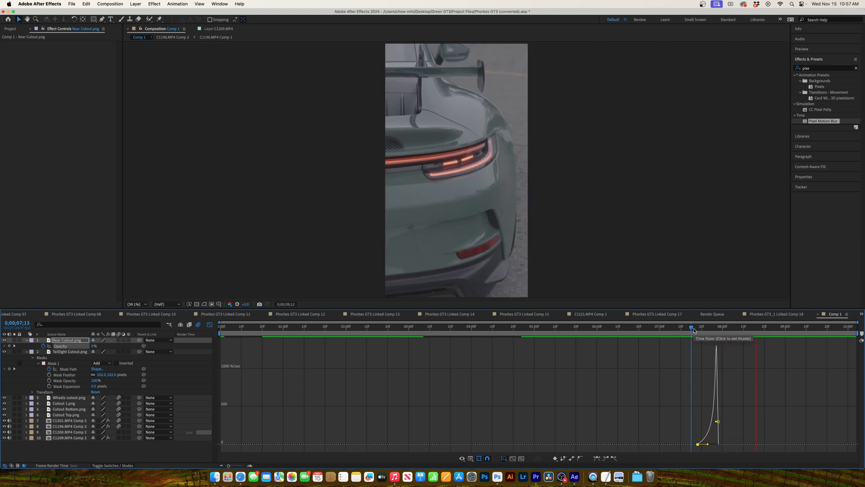